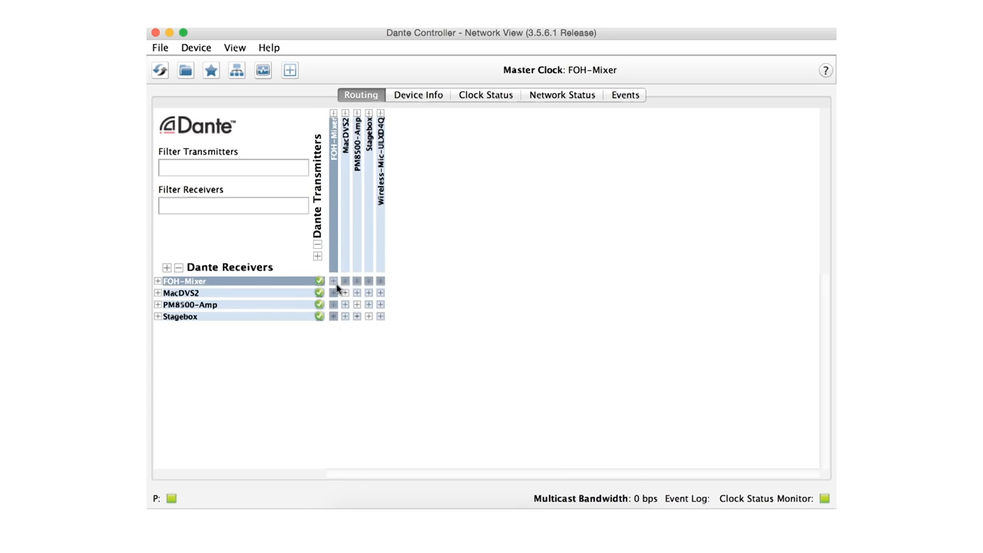
Examine the FOH-Mixer and Stagebox channel routing and review the device info, clock status, network status and events of all devices.
click(332, 281)
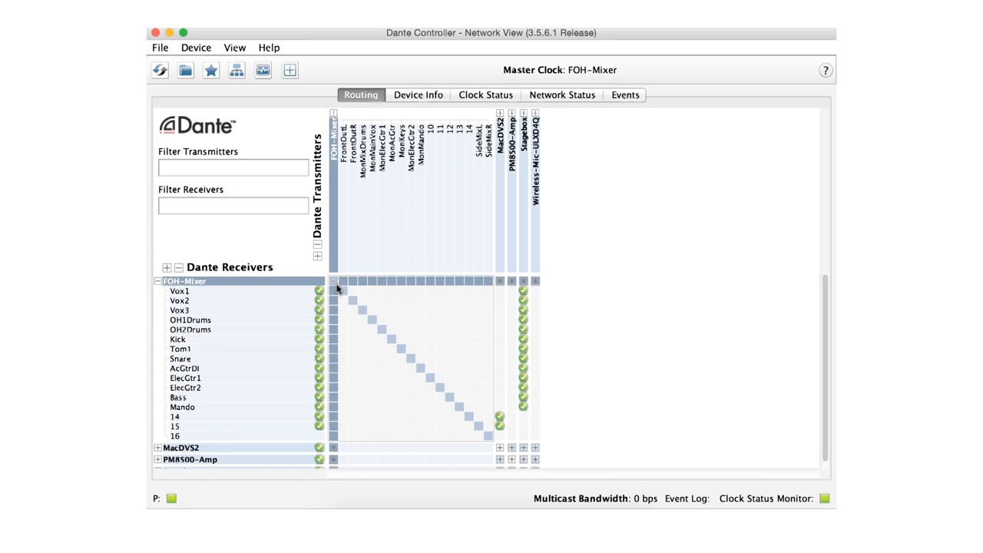
click(522, 282)
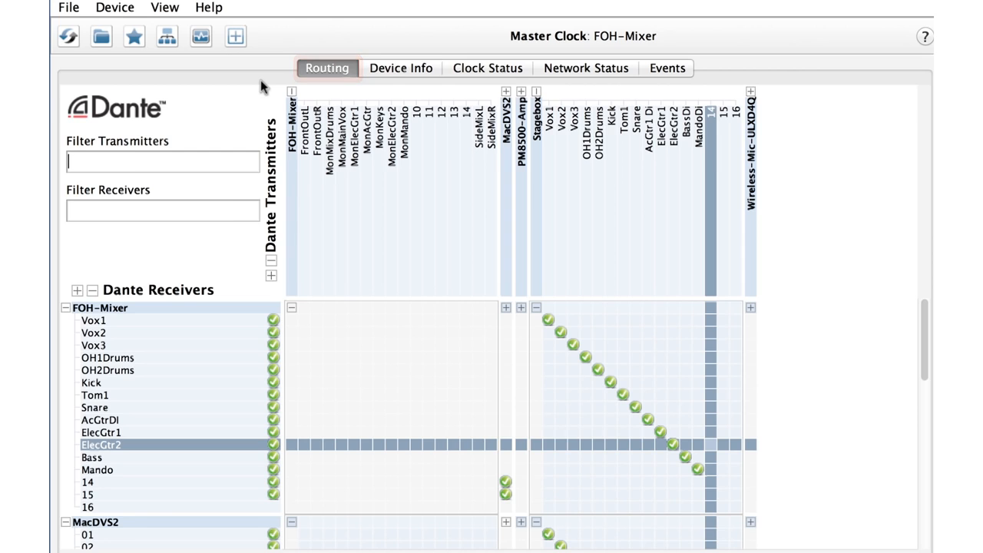
click(389, 66)
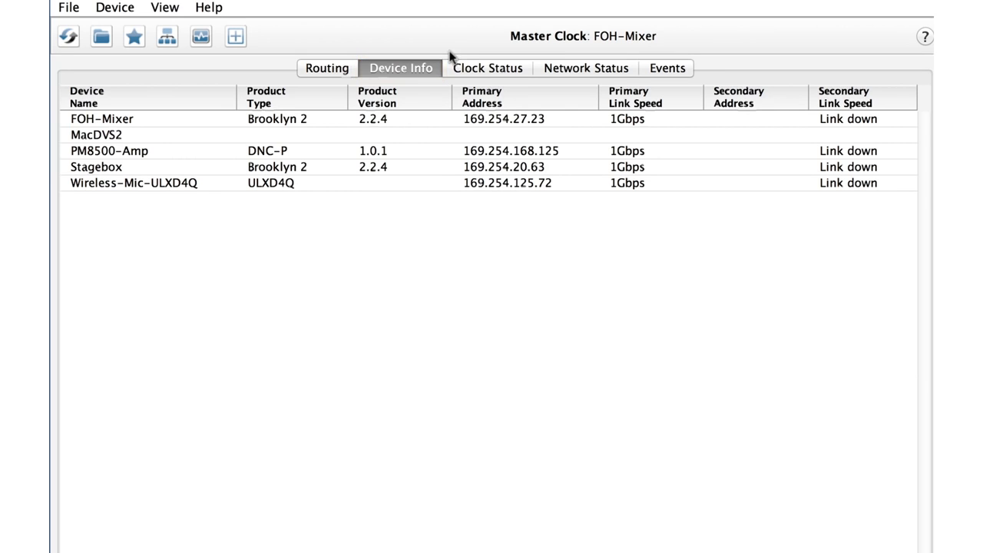
click(472, 69)
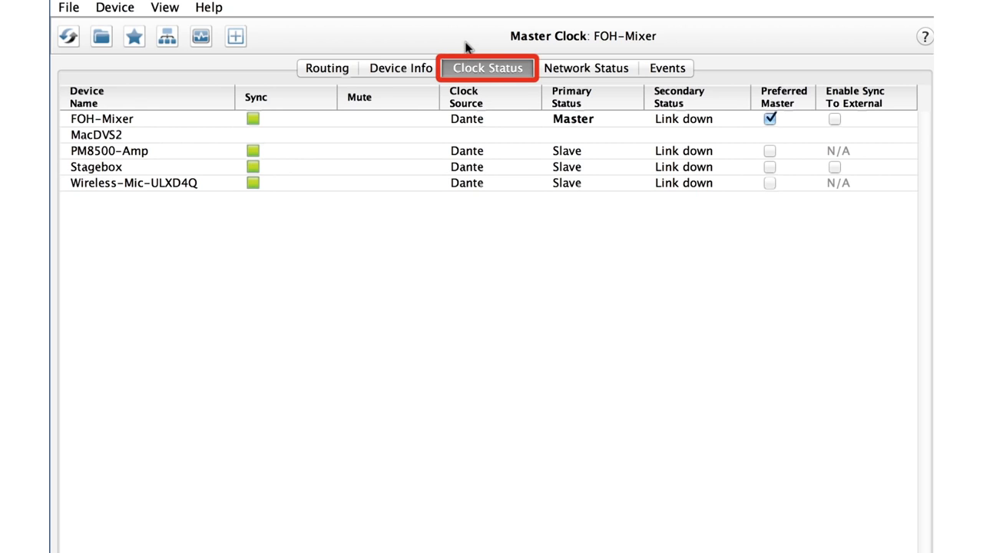
click(552, 67)
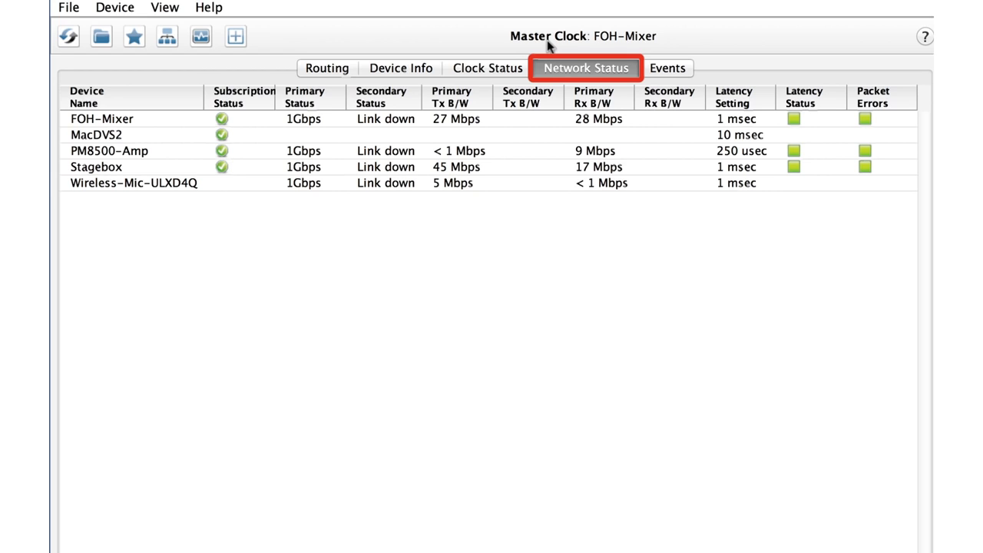
click(661, 69)
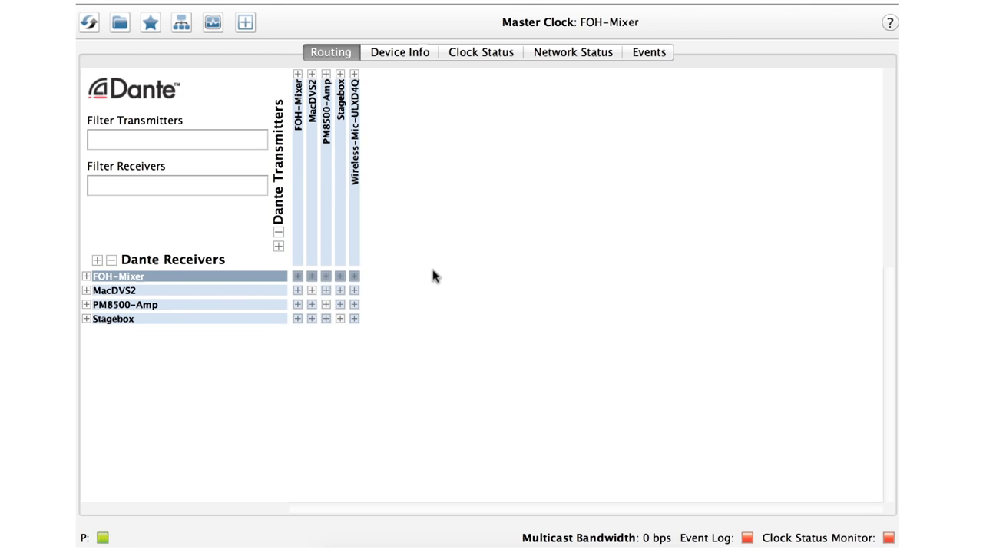
Expand the Stagebox transmitters and FOH-Mixer receivers and route Stagebox Vox1, Vox2, Vox3 and OH1Drums to the same-named mixer channels.
click(340, 74)
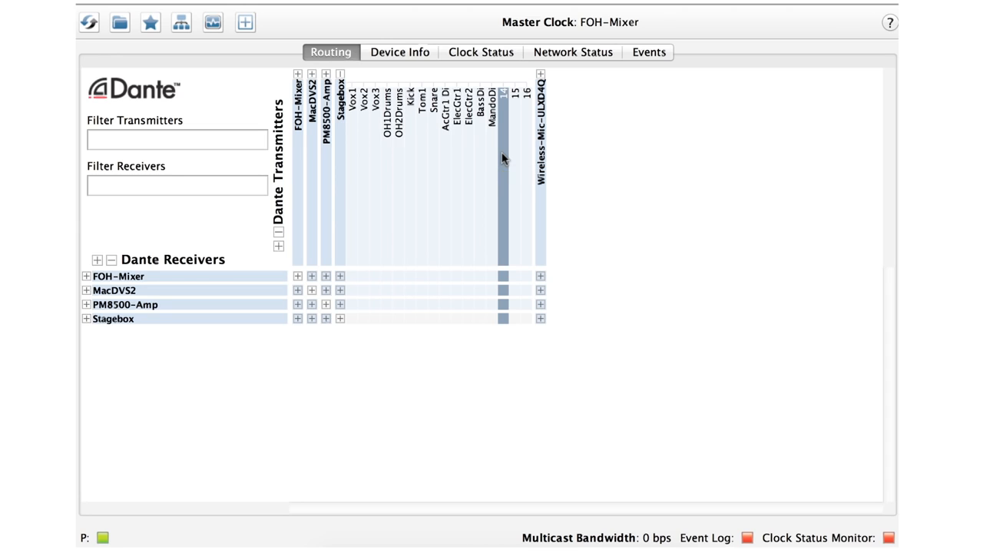
click(86, 276)
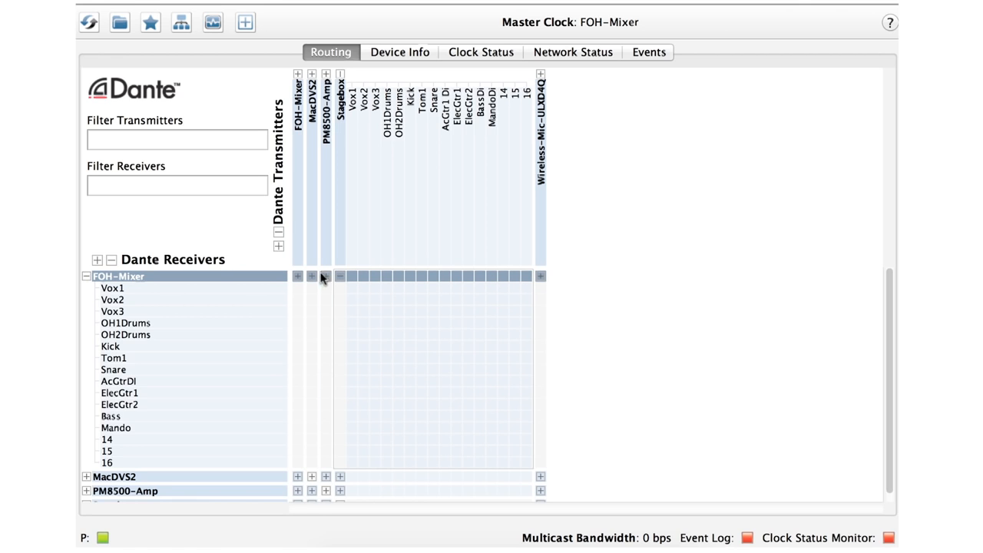
click(352, 287)
click(363, 300)
click(374, 309)
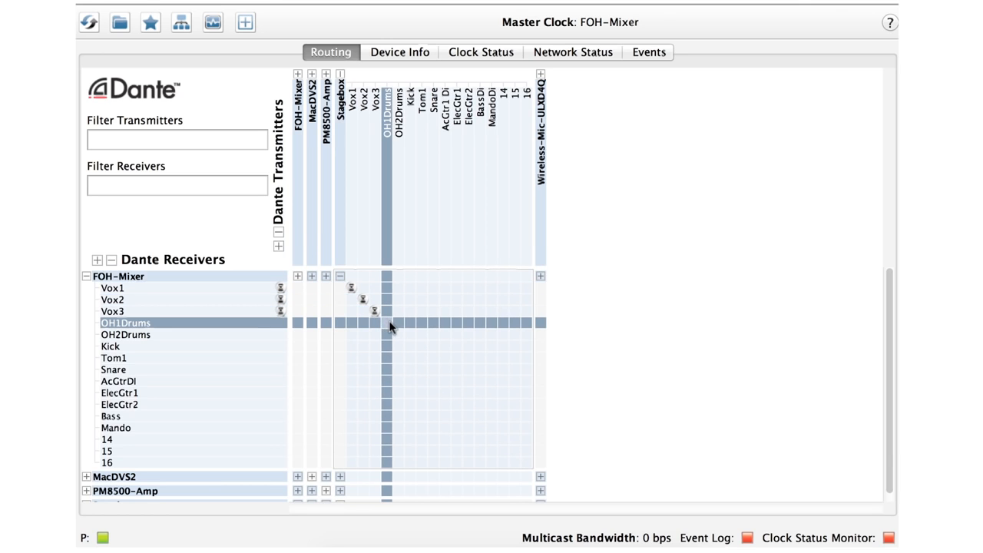
click(386, 322)
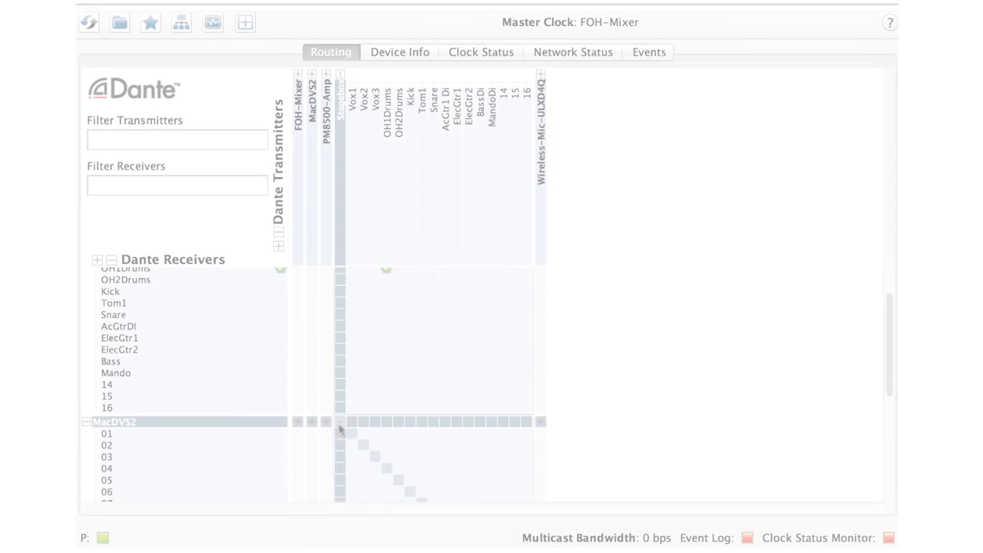
Route Stagebox channels Vox1, Vox2, Vox3 and OH1Drums to MacDVS2 receive channels 01, 02, 03 and 04.
click(351, 434)
click(362, 445)
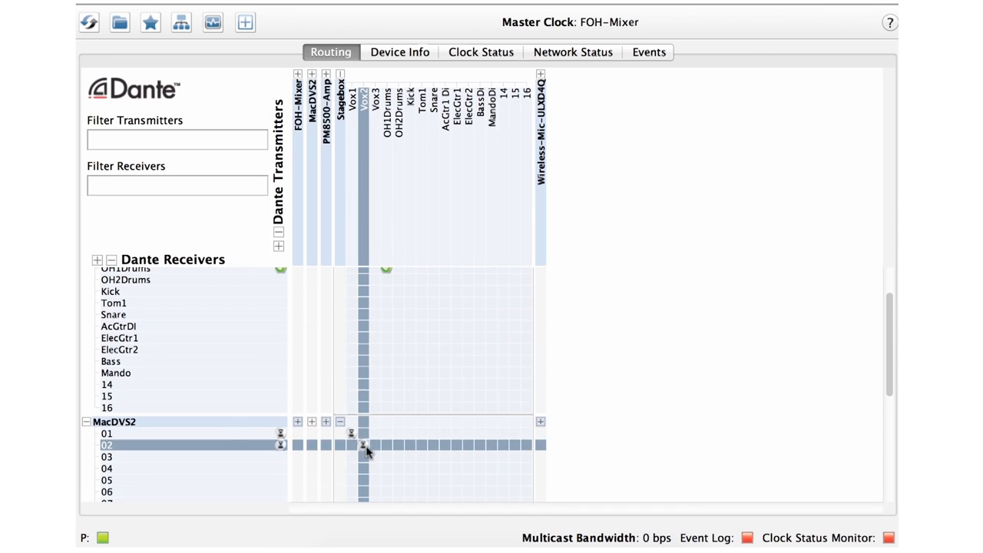
click(374, 456)
click(386, 468)
Route Stagebox Vox1, Vox2, Vox3 and OH1Drums to LFMain, RFMain, LSMain and RSMain on the PM8500-Amp.
scroll(386, 470, down, 5)
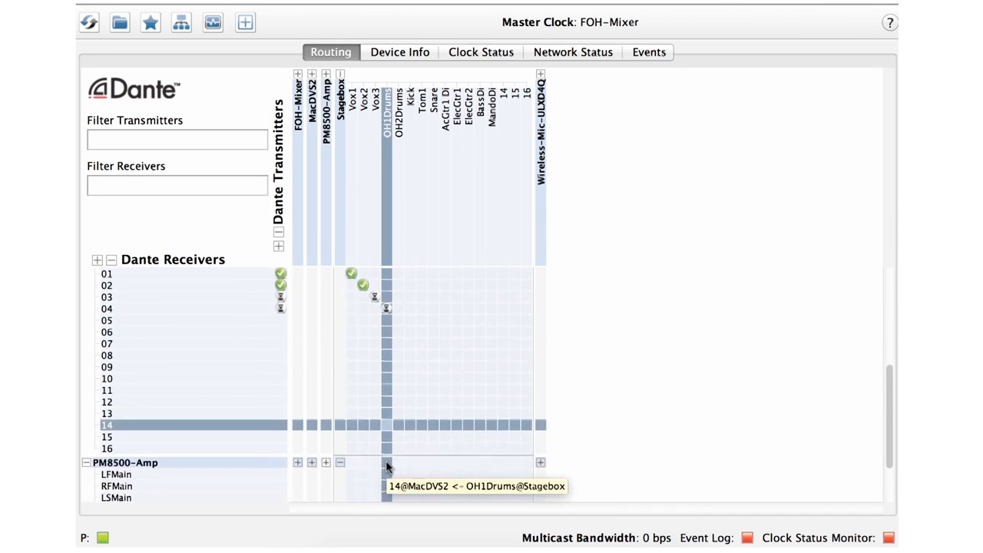
click(351, 454)
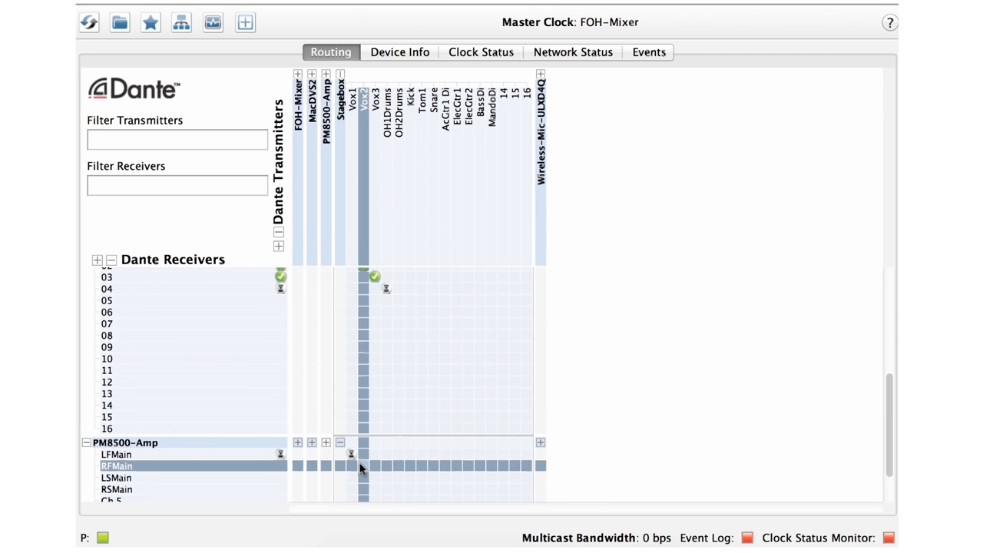
click(363, 465)
click(374, 477)
click(385, 488)
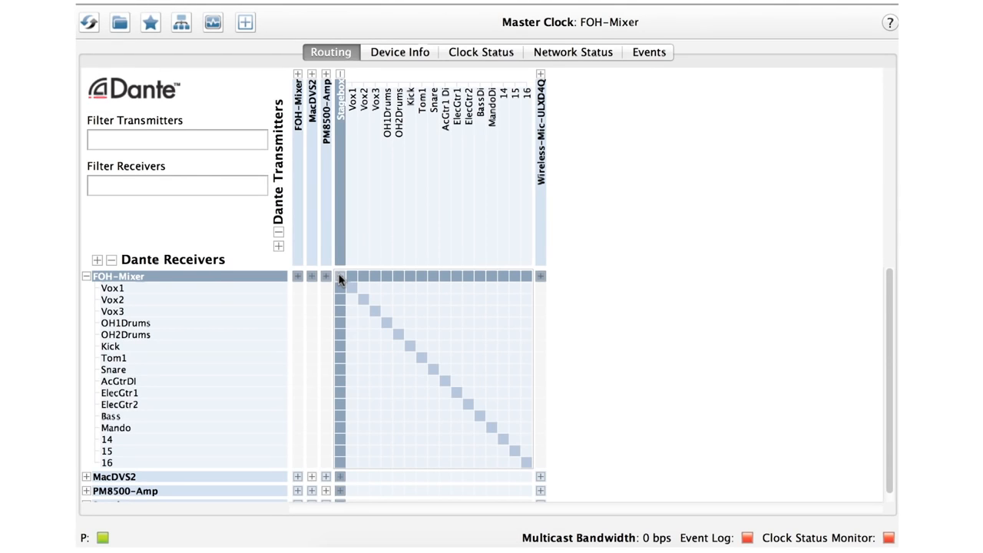
Route all 16 Stagebox channels one-to-one to the FOH-Mixer at once, and remove the routes for Vox1, Vox2, Vox3 and OH1Drums.
click(340, 278)
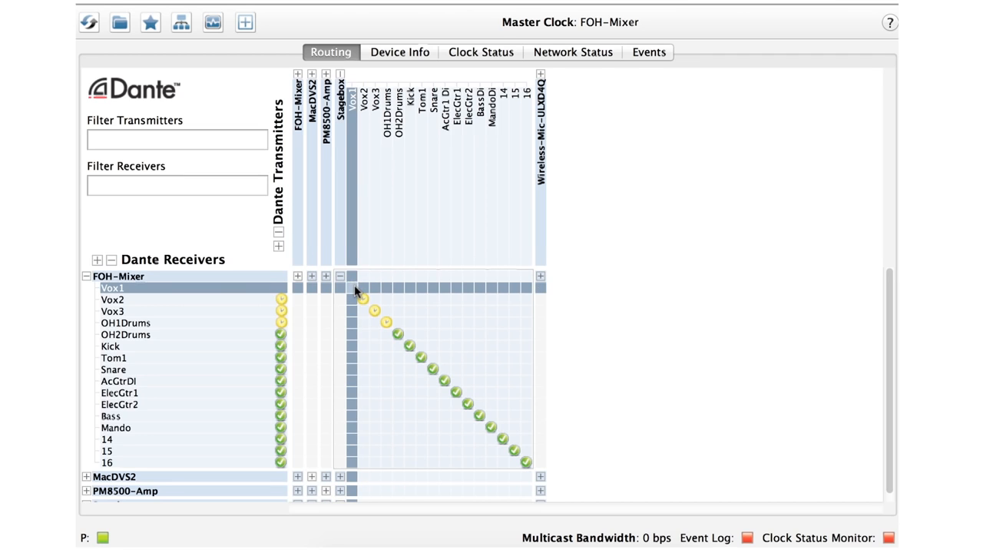
click(362, 298)
click(373, 310)
click(386, 321)
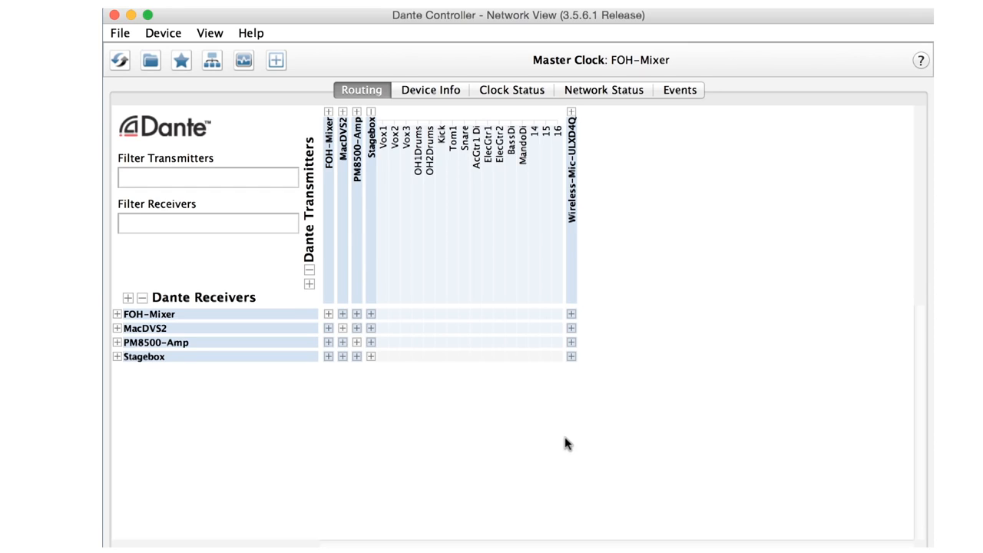
Rename the Stagebox device to Snakebox in its device configuration and accept the rename.
double_click(368, 270)
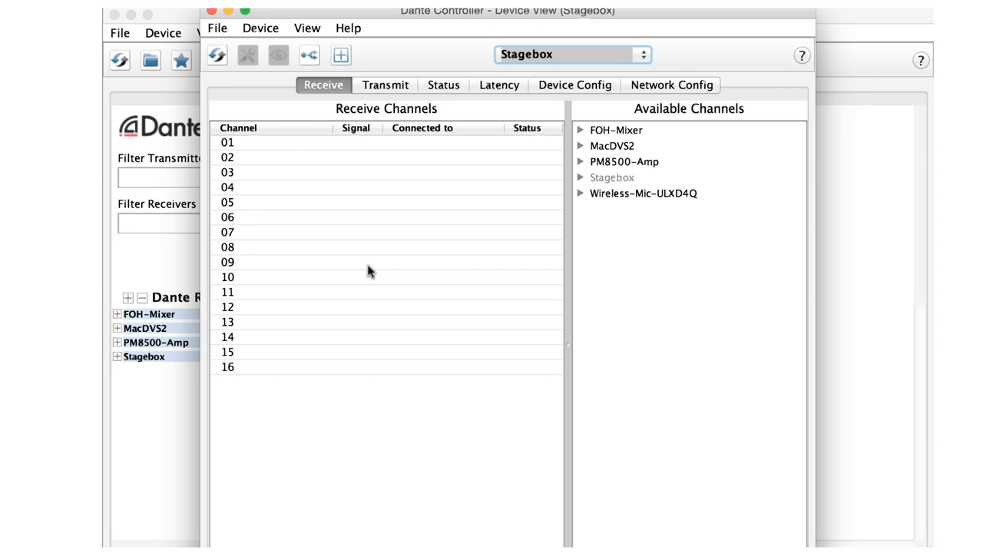
click(547, 86)
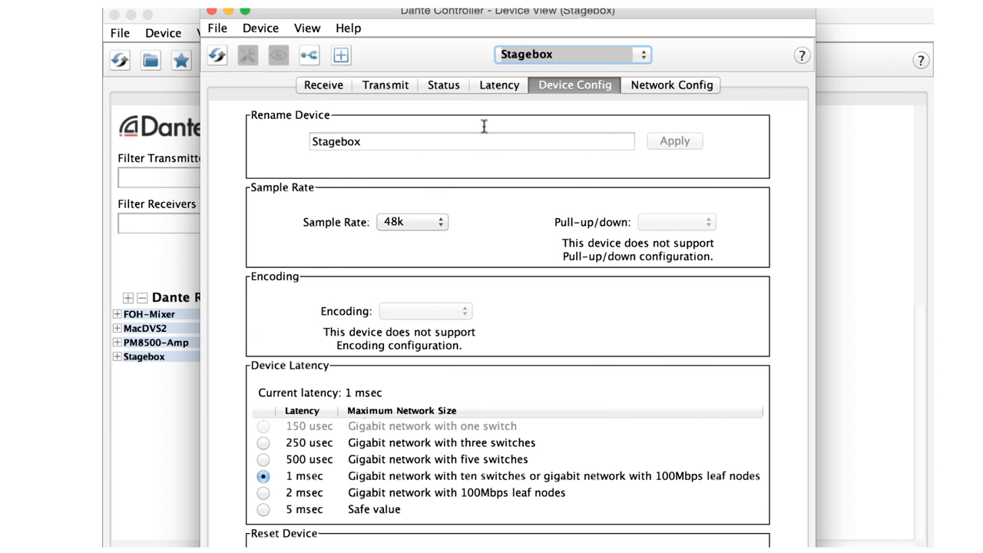
drag(393, 143, 299, 141)
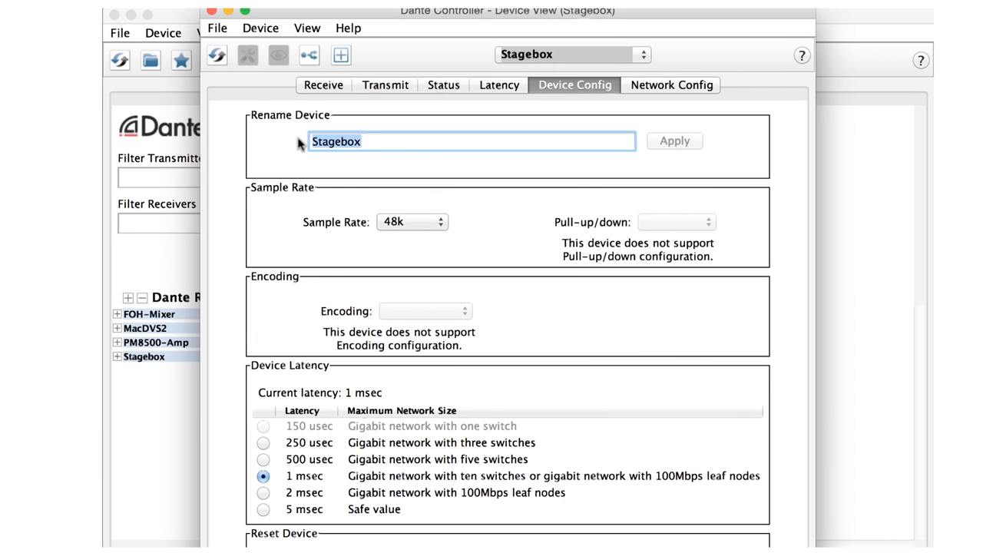
text(Snakebox)
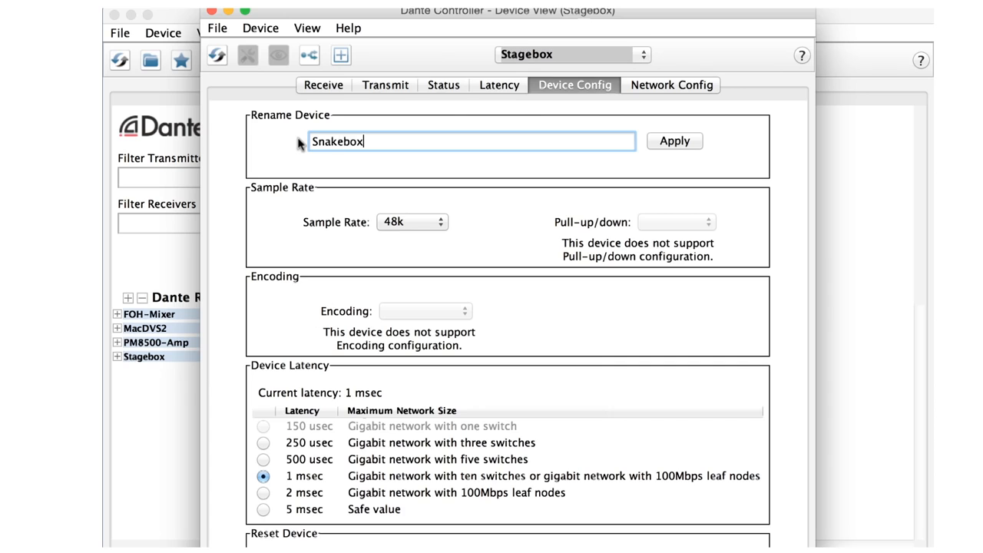
click(680, 146)
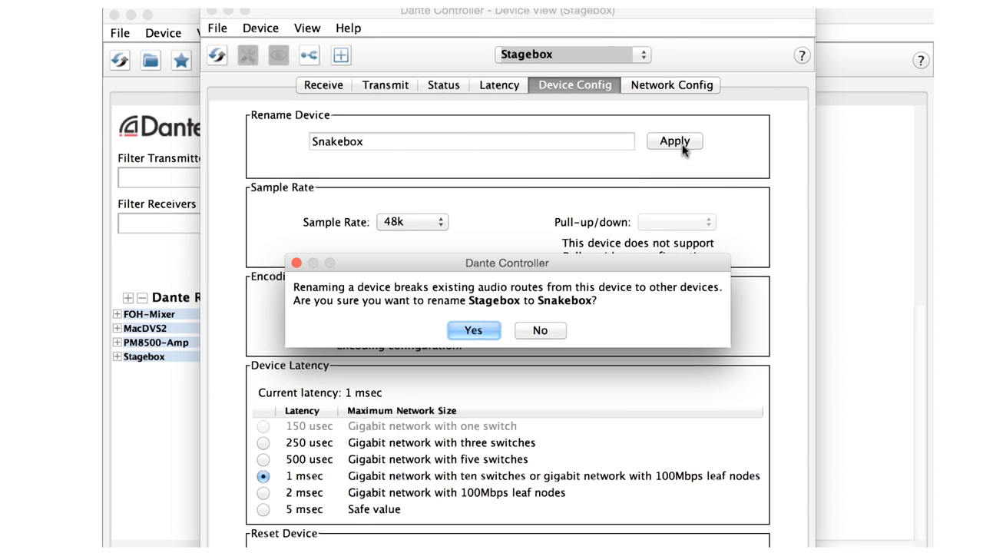
click(477, 330)
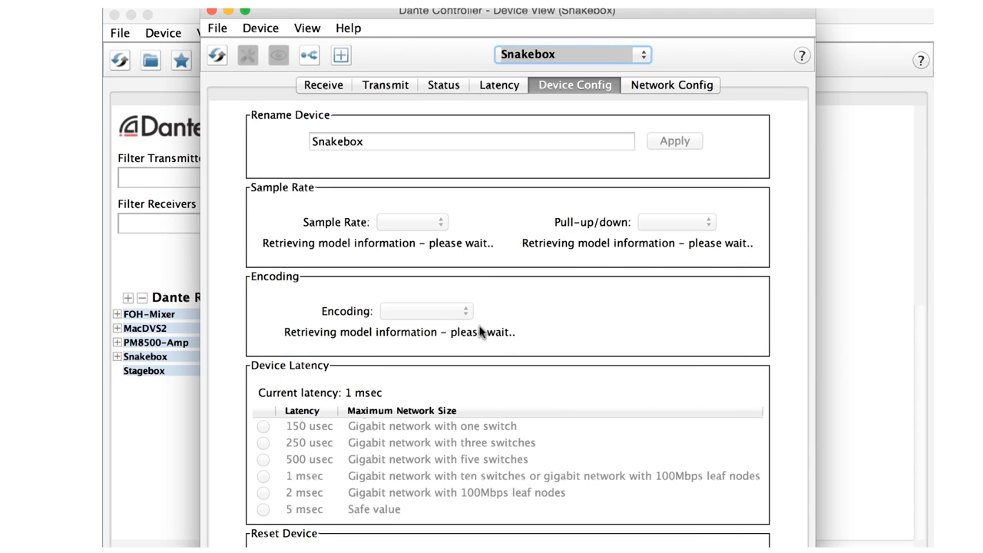
Label Snakebox's transmit channels 14 to 16 as Tambourine1, Tambourine2 and Tambourine3, and expand its transmitters in the routing grid.
click(401, 88)
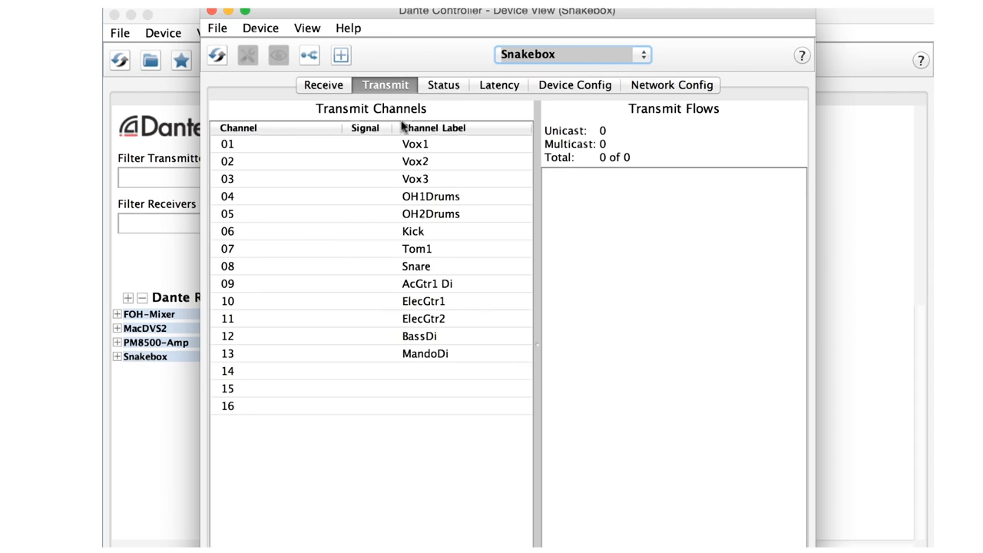
click(437, 373)
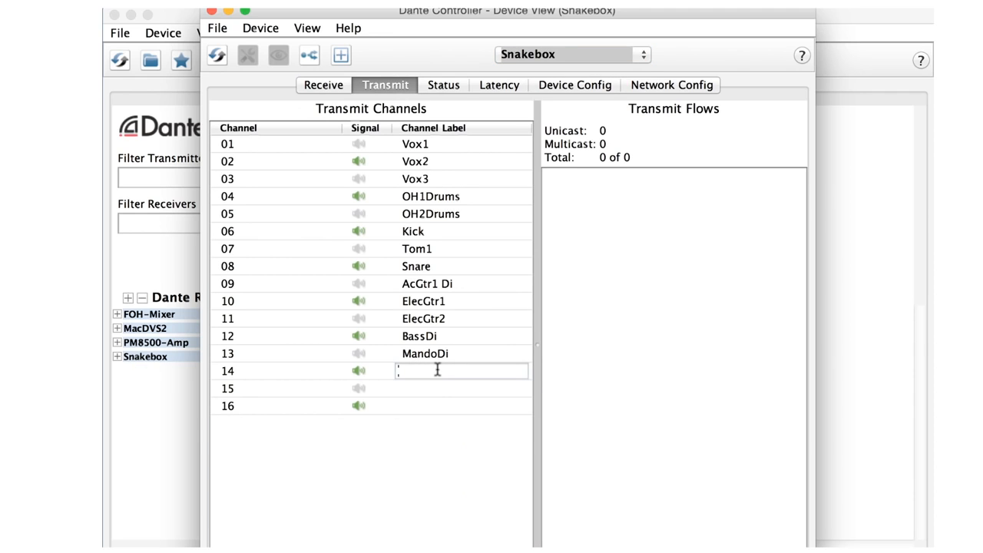
text(Tambourine1)
double_click(438, 389)
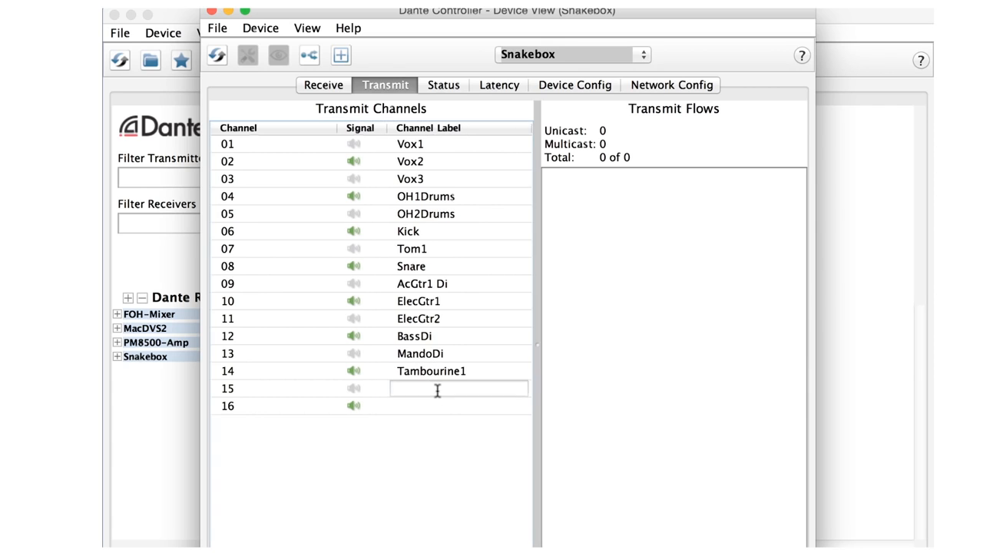
text(Tambourine2)
double_click(437, 407)
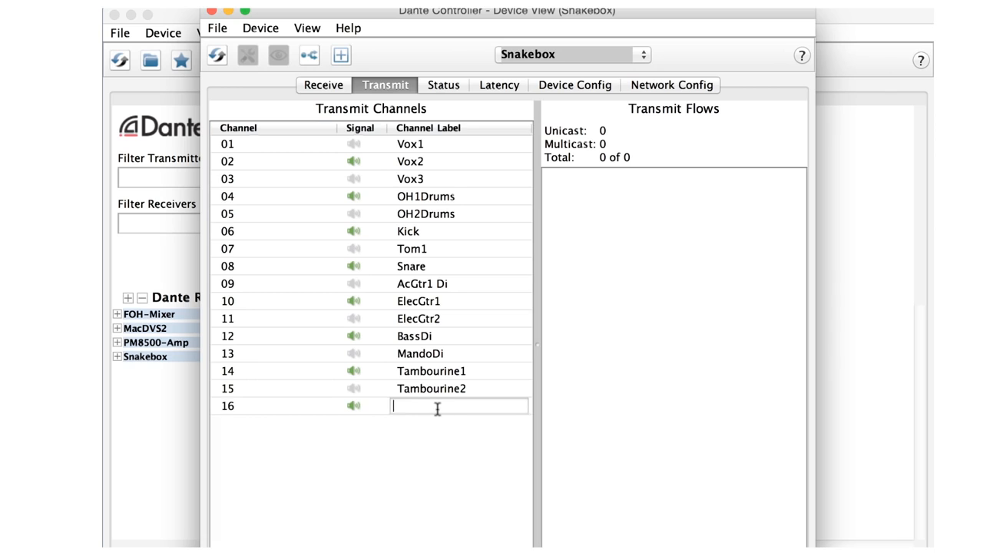
text(Tambourine3)
key(Return)
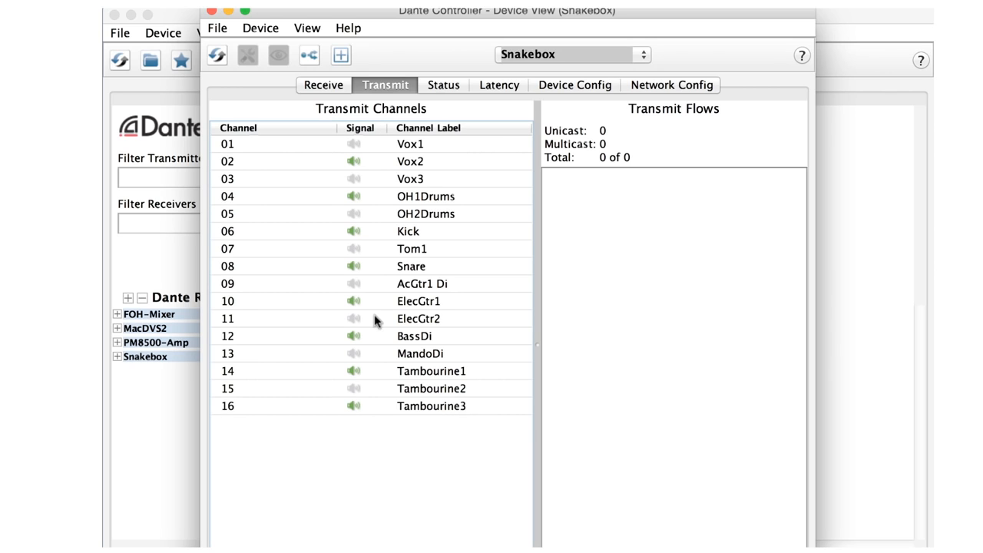
click(212, 13)
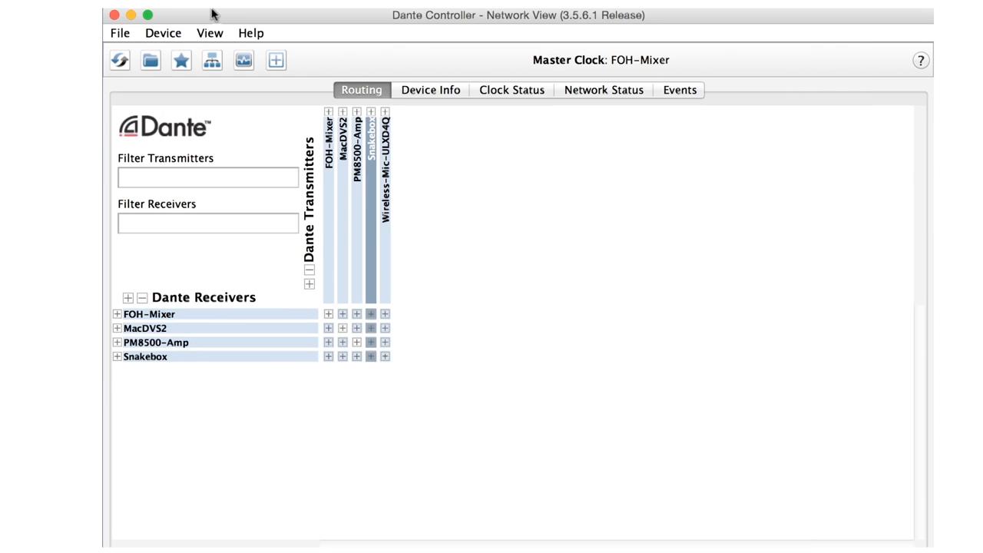
click(372, 112)
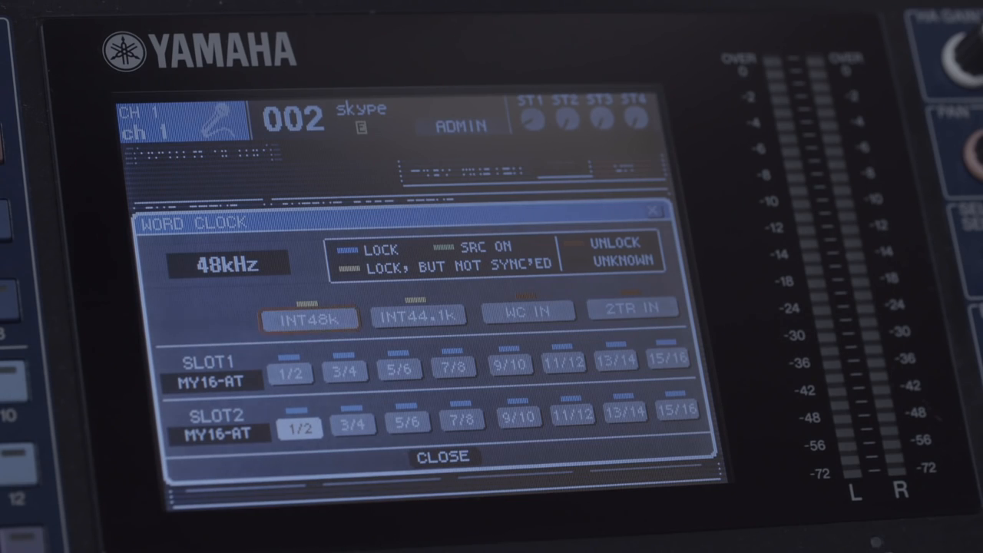
key(Return)
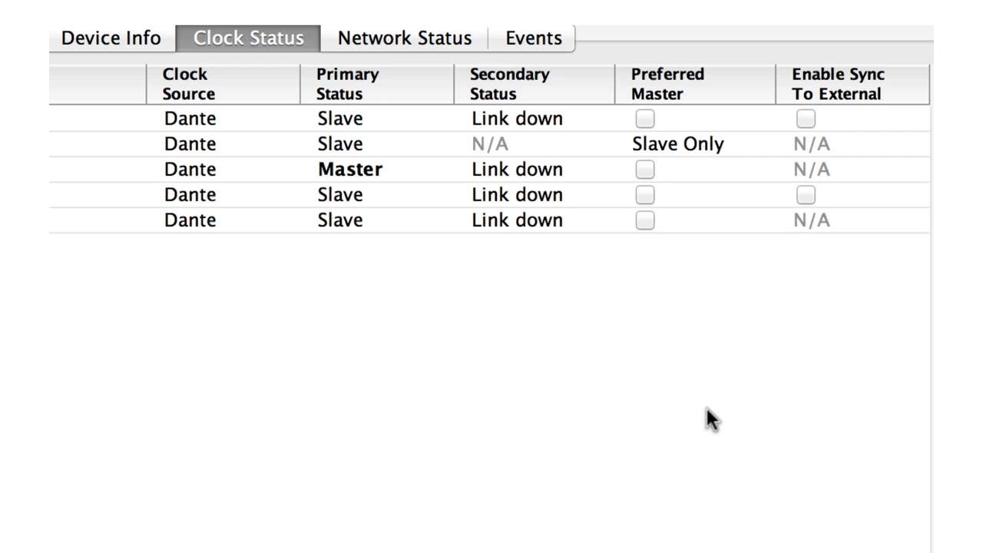
Enable Preferred Master for the FOH-Mixer in the clock status list.
click(648, 117)
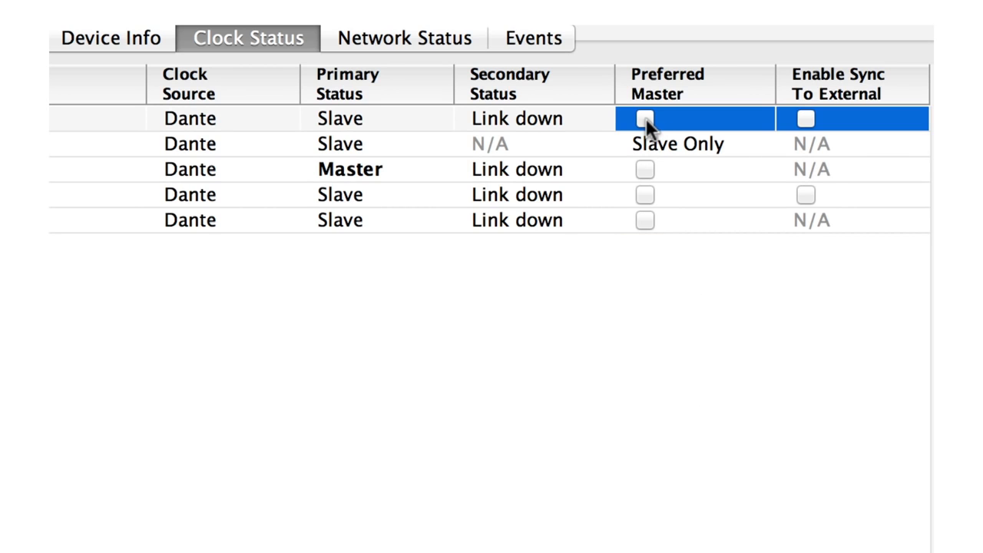
click(646, 118)
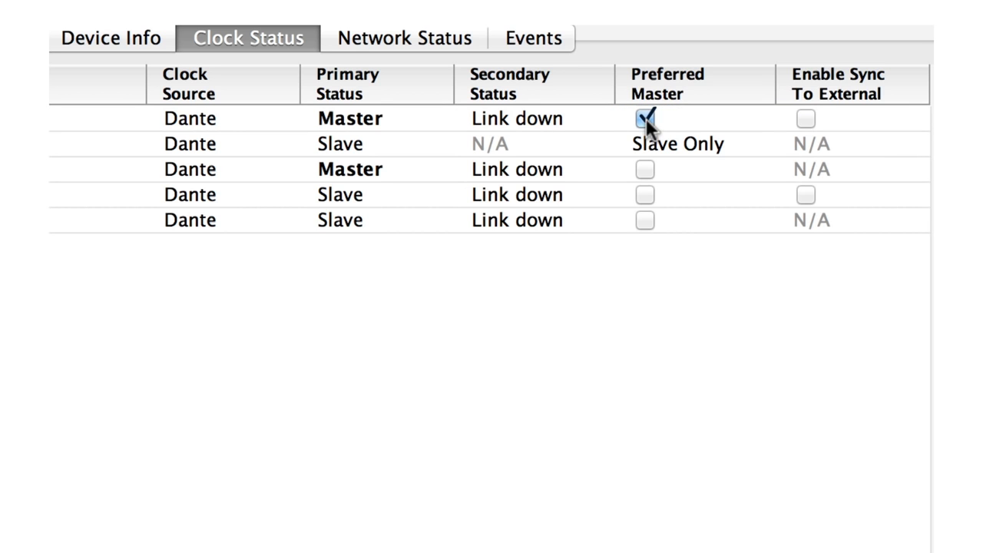